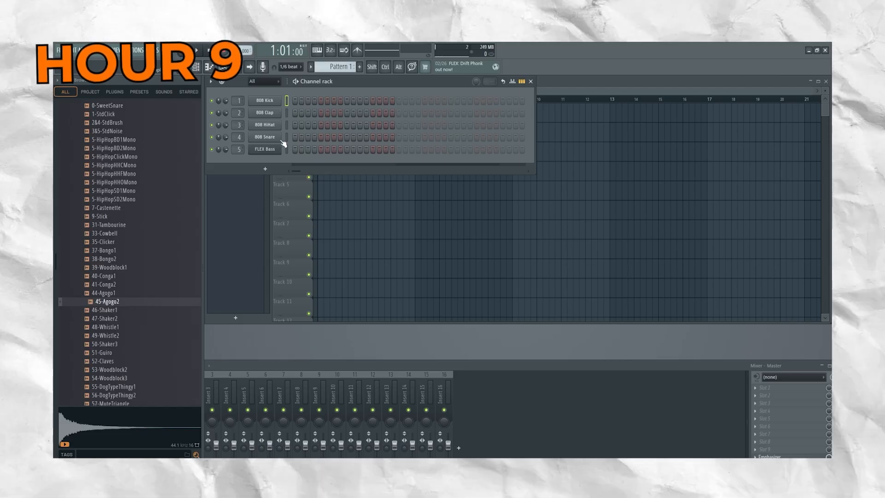
Add the 46-Shaker1 sample as a new channel between 808 Kick and 808 Clap in the channel rack.
left_click_drag(364, 82, 375, 123)
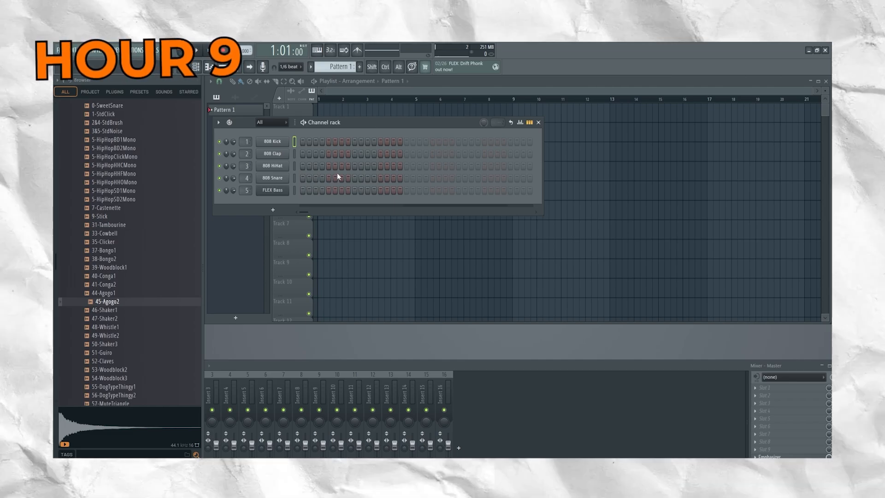
left_click(303, 142)
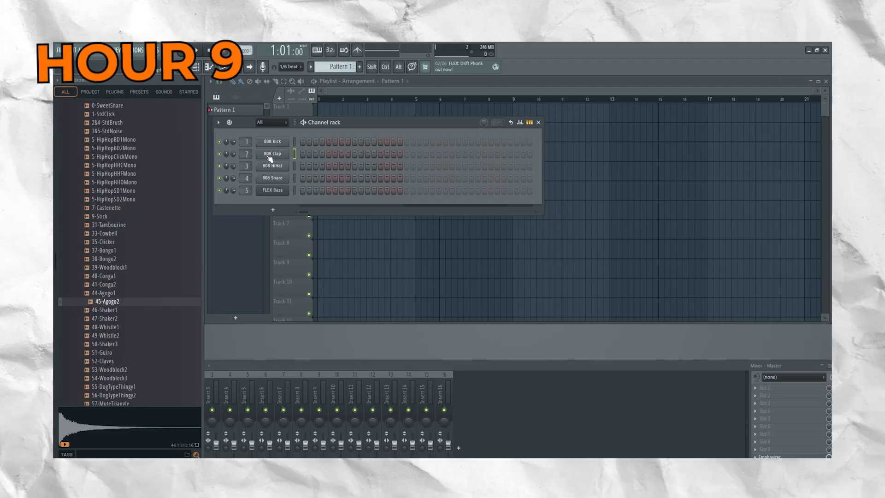
left_click(271, 154)
left_click(464, 149)
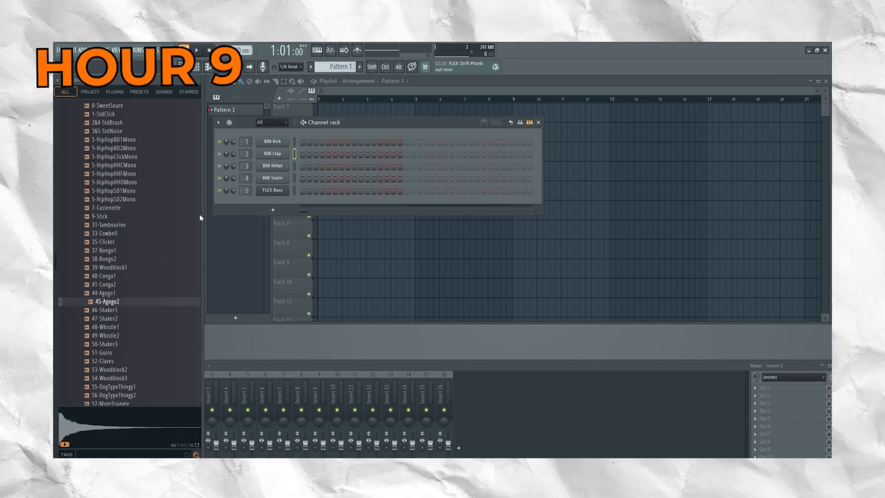
left_click_drag(117, 312, 270, 148)
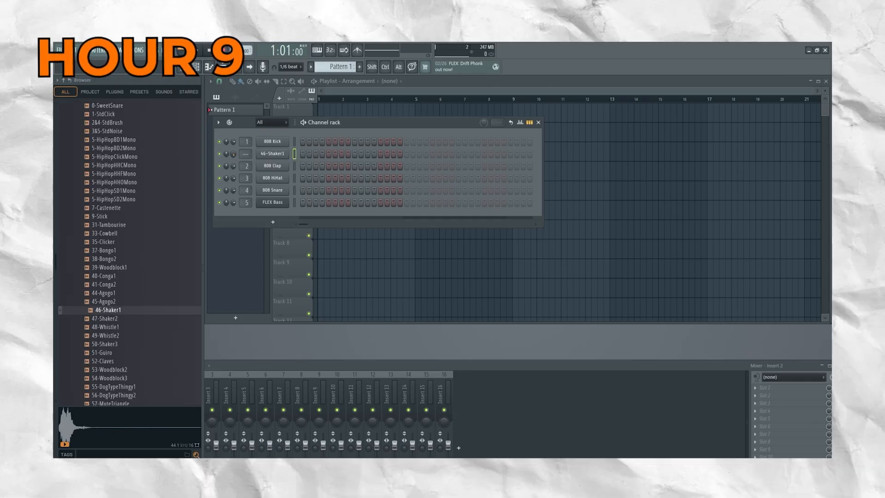
Try filling the 46-Shaker1 channel's step row with hits, and clear the row.
left_click_drag(301, 154, 416, 165)
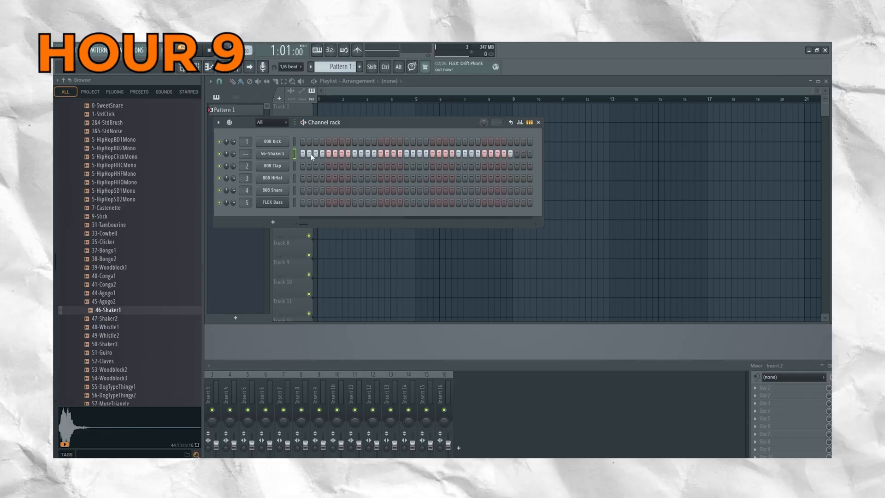
left_click_drag(372, 155, 511, 155)
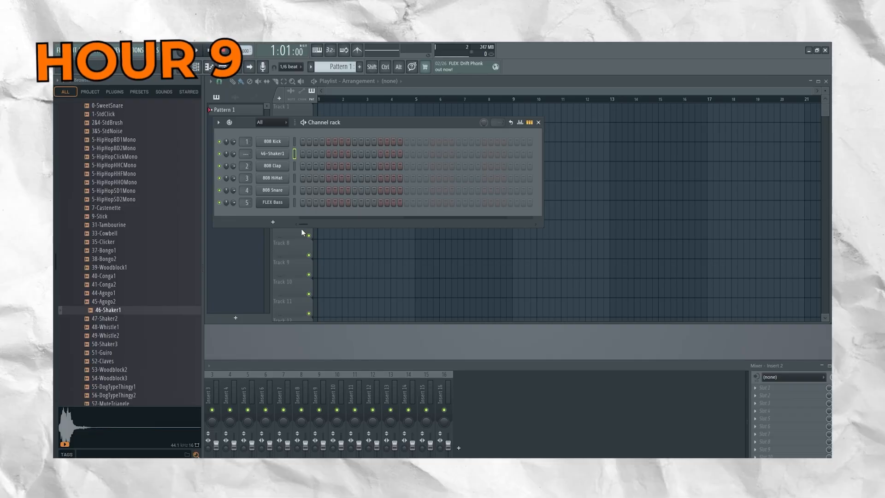
Try out a couple of notes in the 46-Shaker1 piano roll and close it.
left_click_drag(423, 125, 451, 217)
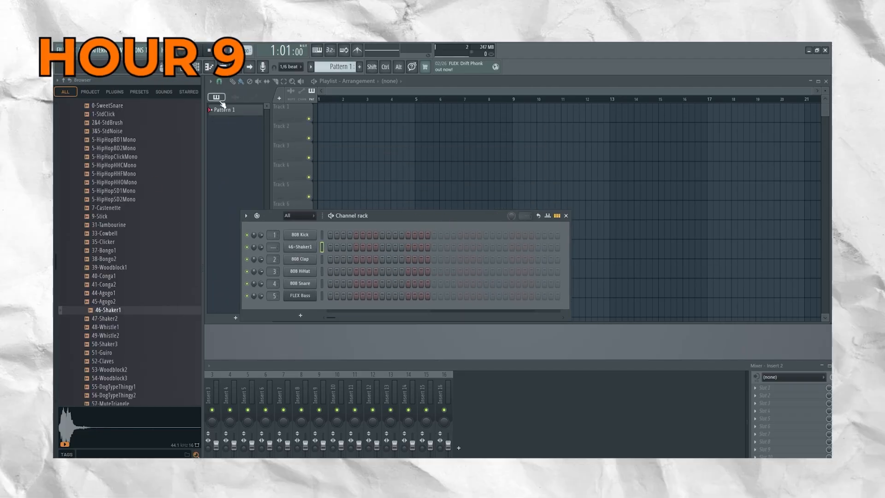
left_click(209, 68)
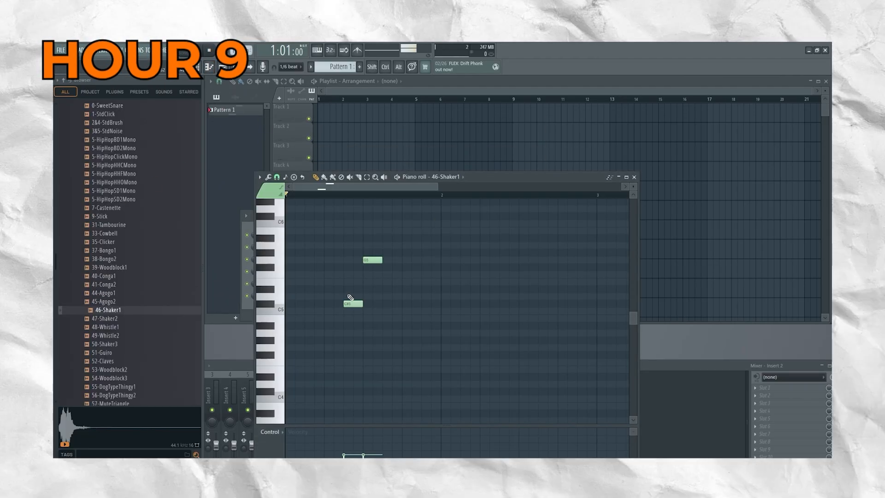
left_click(634, 177)
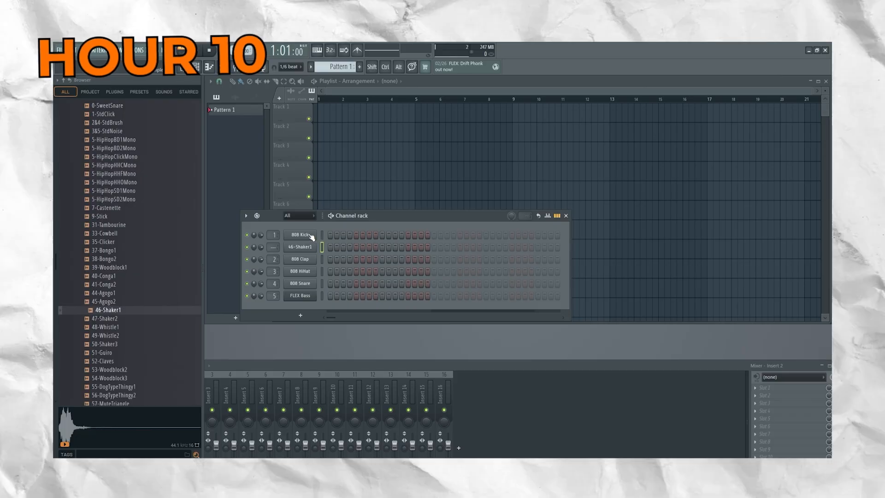
Fill and clear the 46-Shaker1 step row once more, and close the channel rack.
left_click_drag(330, 248, 447, 247)
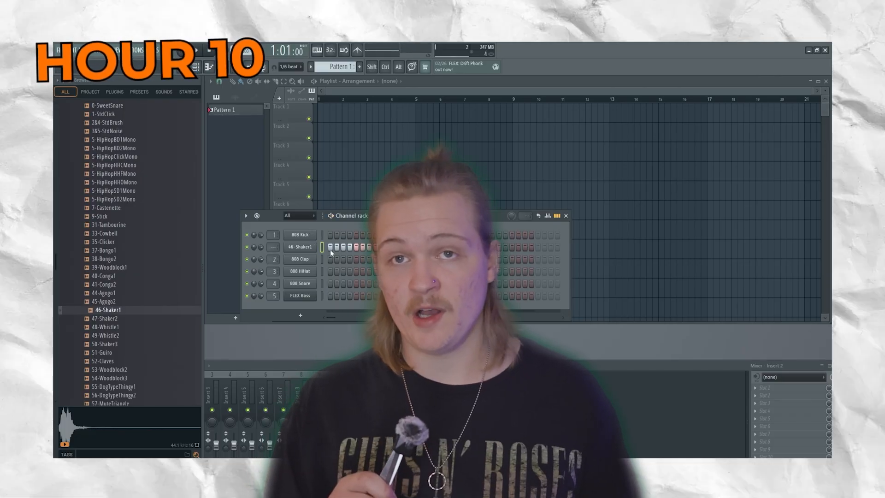
left_click_drag(371, 247, 427, 247)
left_click(147, 311)
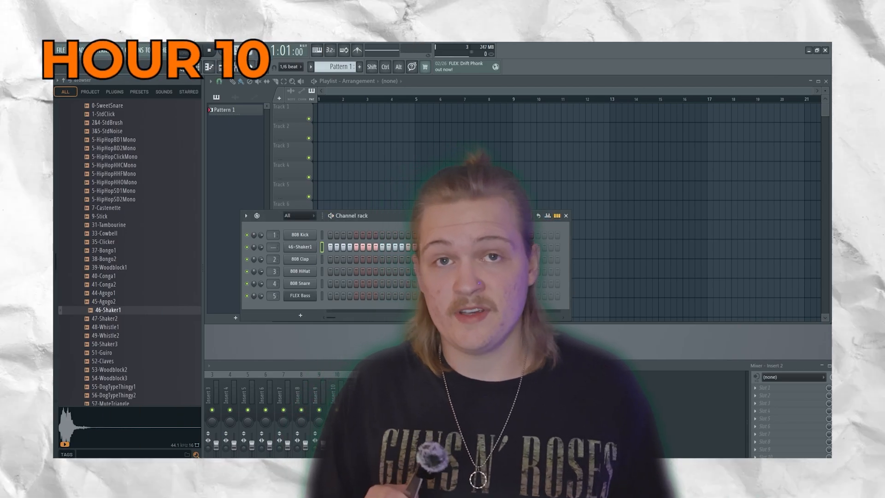
left_click_drag(428, 248, 268, 239)
left_click(566, 215)
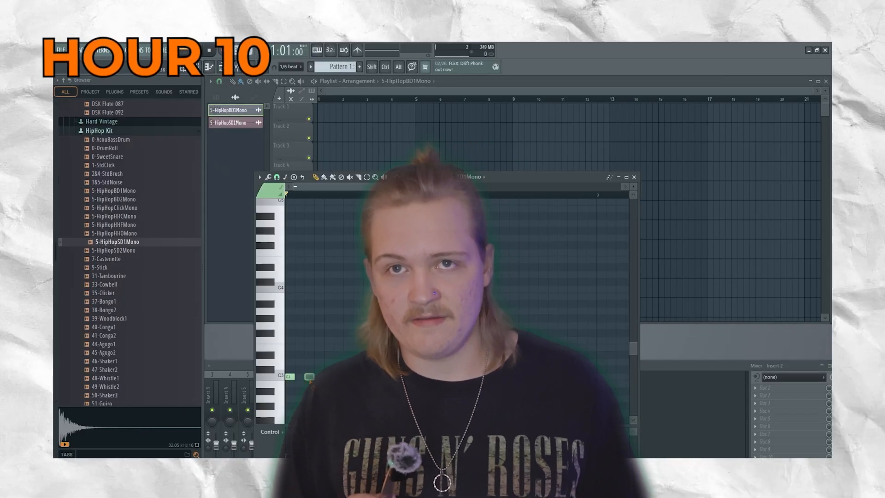
Play back the kick and snare notes in the 5-HipHopBD1Mono piano roll and close it.
scroll(457, 311, "down", 3)
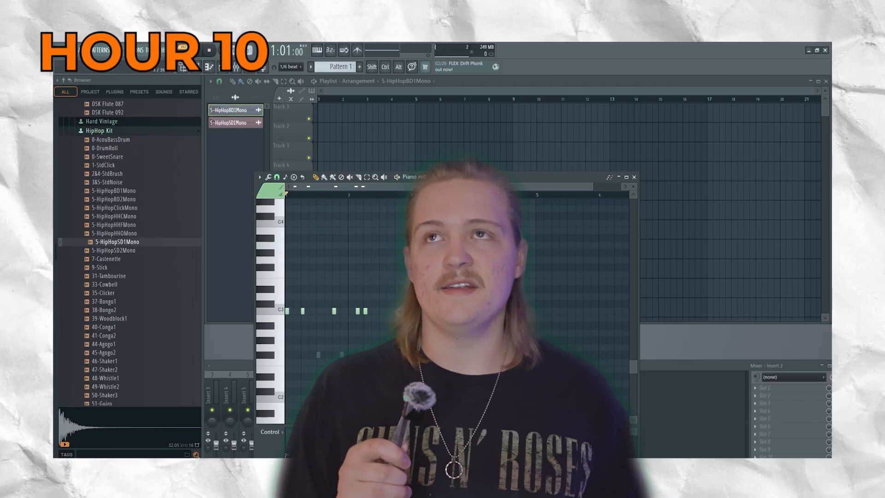
key("space")
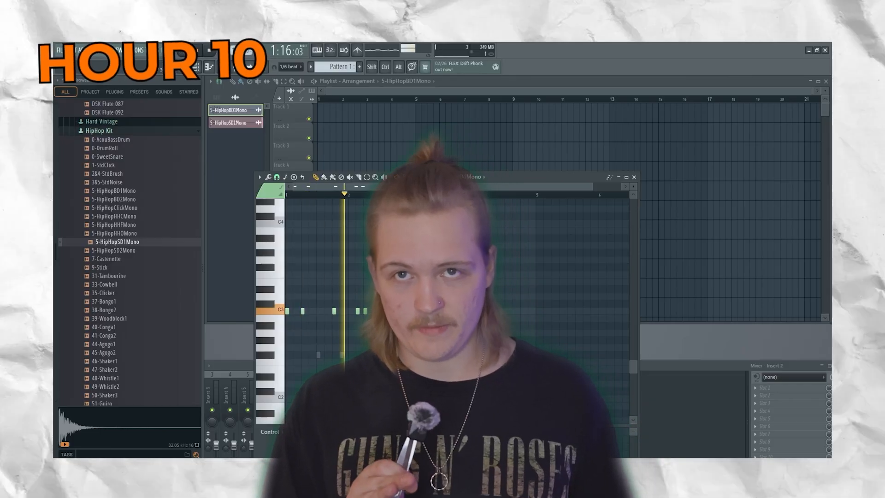
key("space")
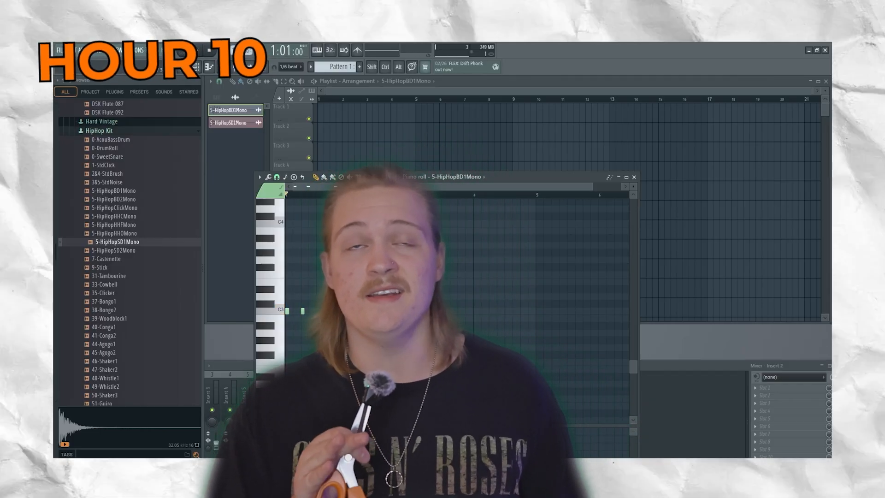
key("F7")
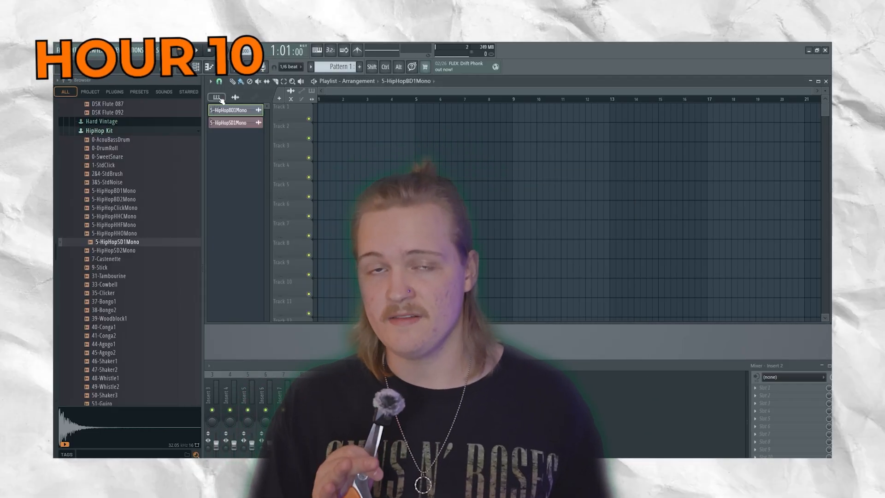
Place seven consecutive Pattern 1 clips on Track 1 of the playlist, starting at bar 1.
left_click(220, 99)
left_click(341, 114)
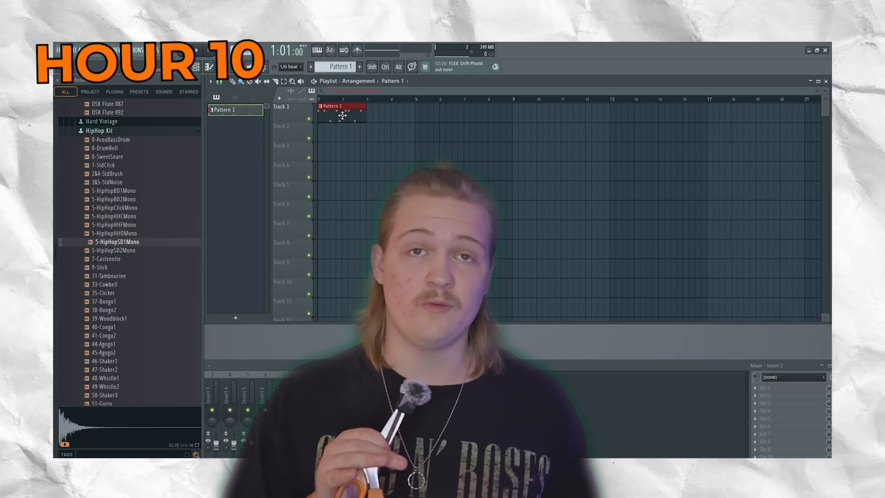
left_click(372, 120)
left_click(419, 121)
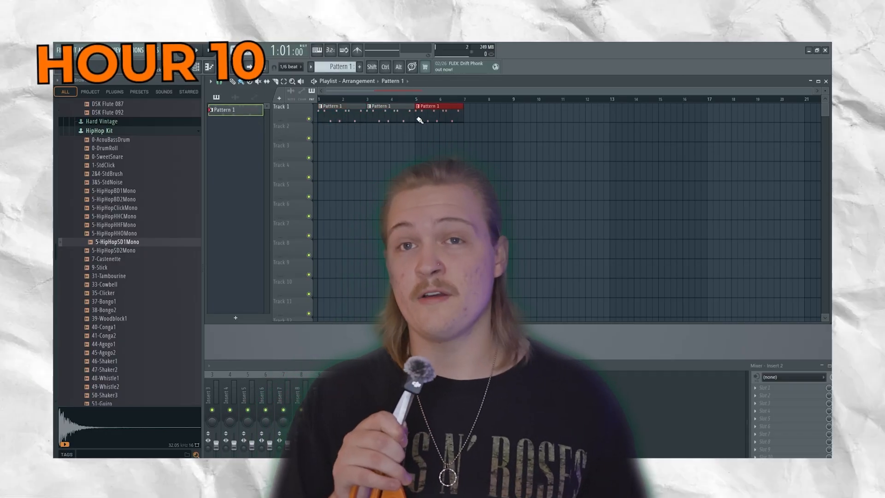
left_click(466, 120)
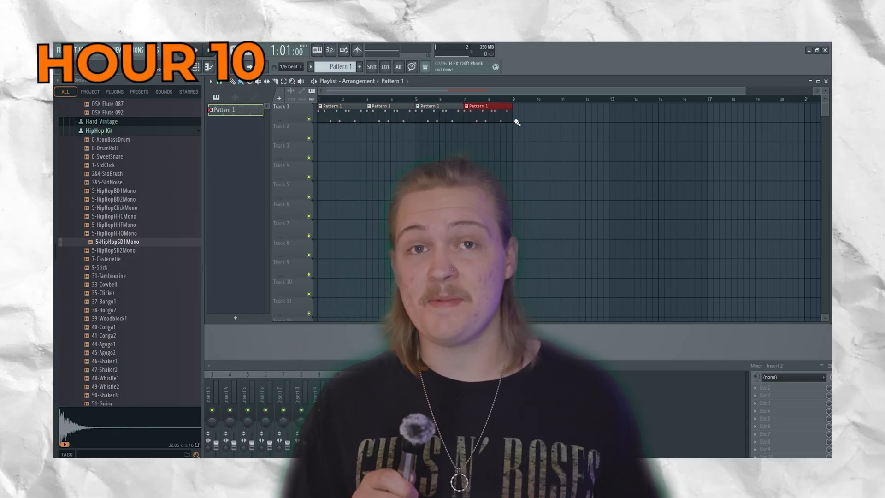
left_click(519, 121)
left_click(562, 117)
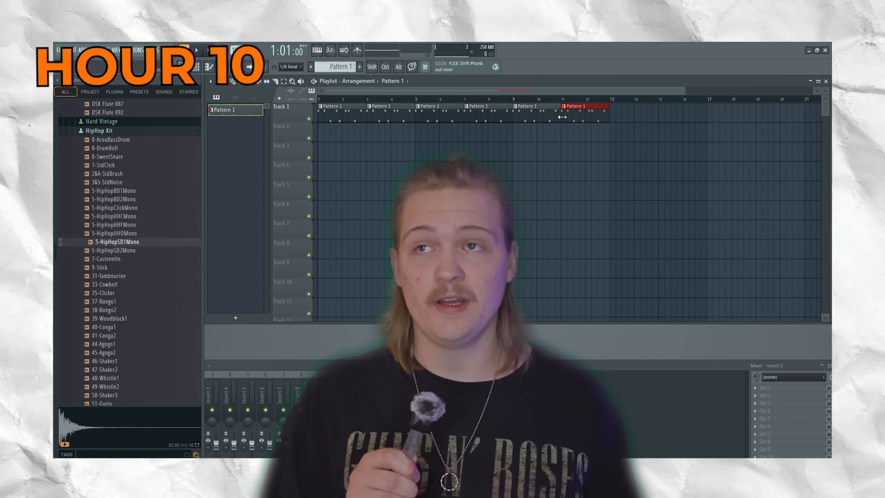
left_click(612, 117)
Create Pattern 2 and place one clip of it on Track 2 at bar 3.
key("F4")
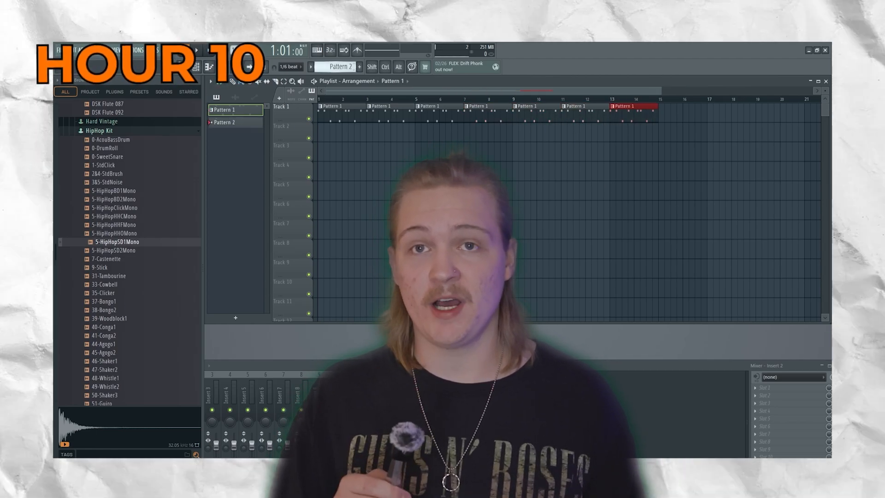
left_click_drag(222, 121, 365, 132)
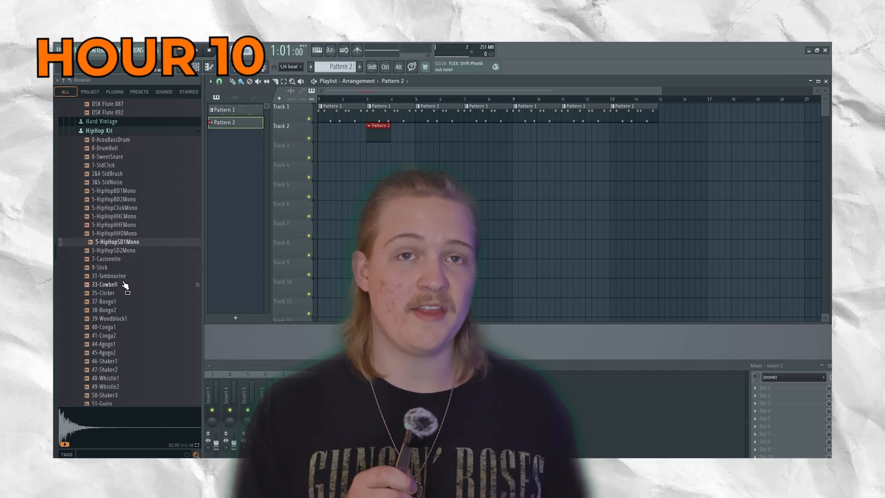
Audition the Lite Organ samples, and load DSK Lite Organ 036 as a channel with its piano roll open.
scroll(126, 283, "down", 12)
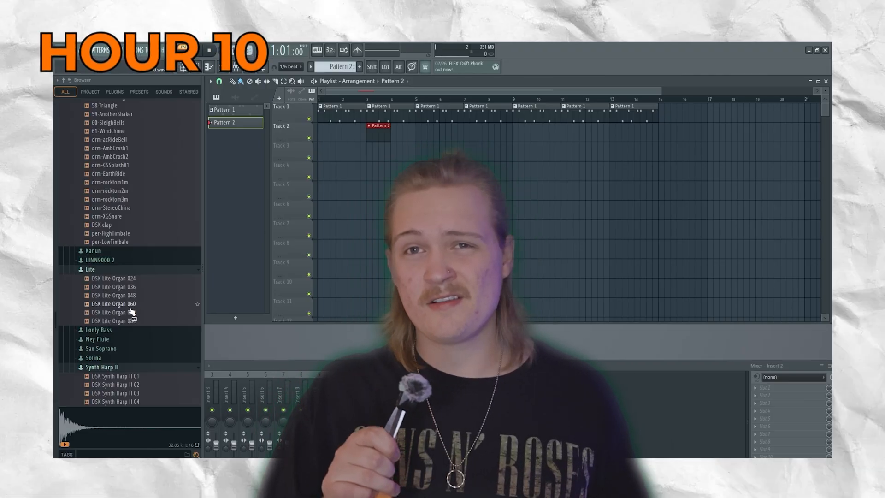
left_click(124, 312)
left_click(123, 304)
left_click(123, 296)
left_click(123, 279)
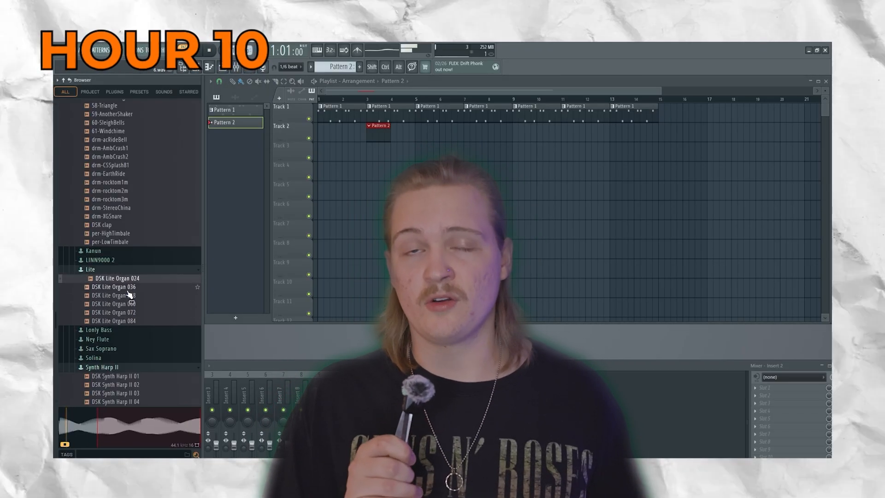
left_click(128, 288)
left_click_drag(128, 287, 217, 126)
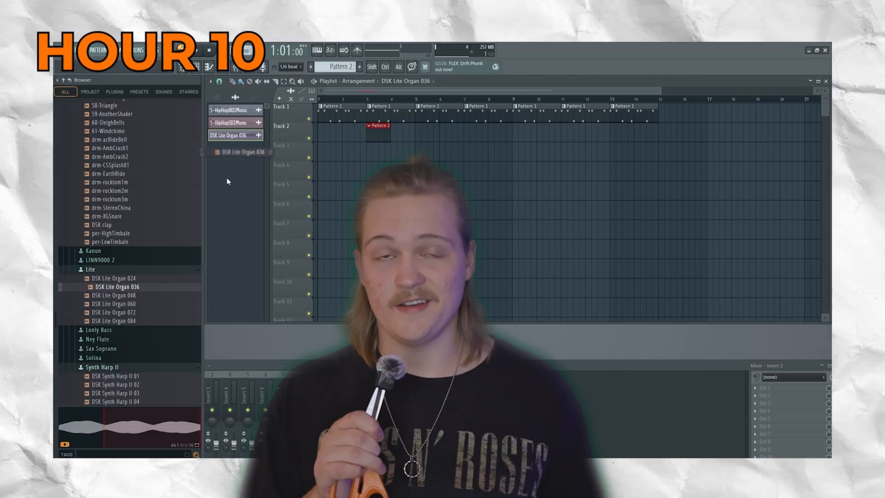
left_click(222, 98)
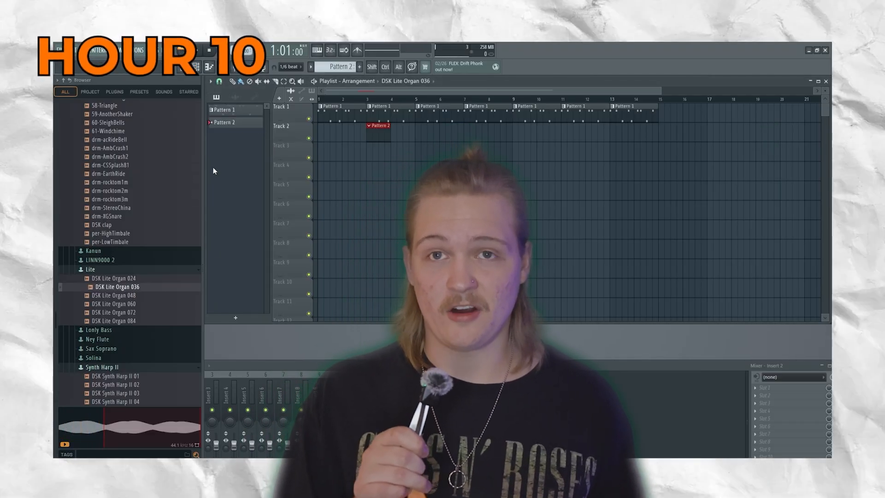
left_click(210, 67)
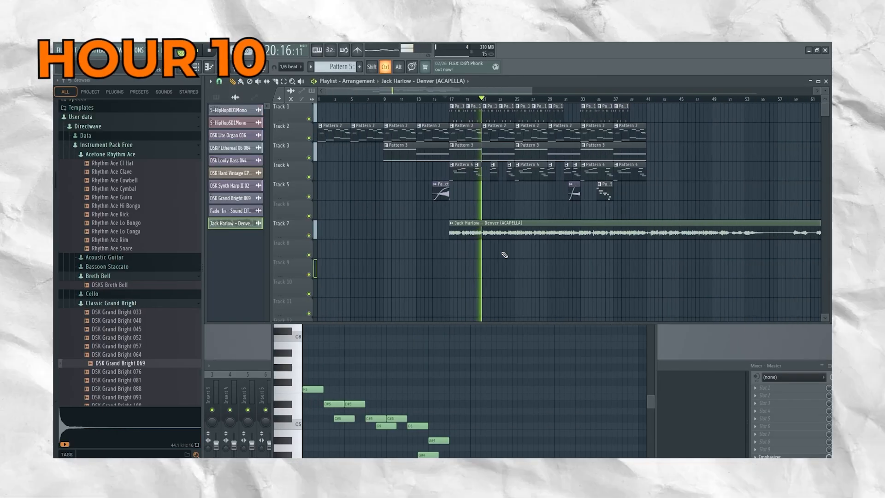
Delete the Pattern 7 clip at the start of Track 5.
scroll(504, 255, "down", 4)
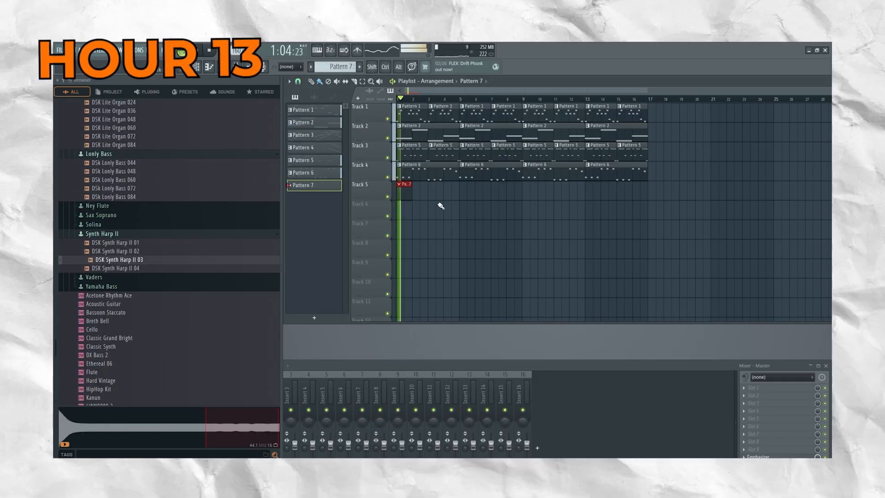
right_click(405, 196)
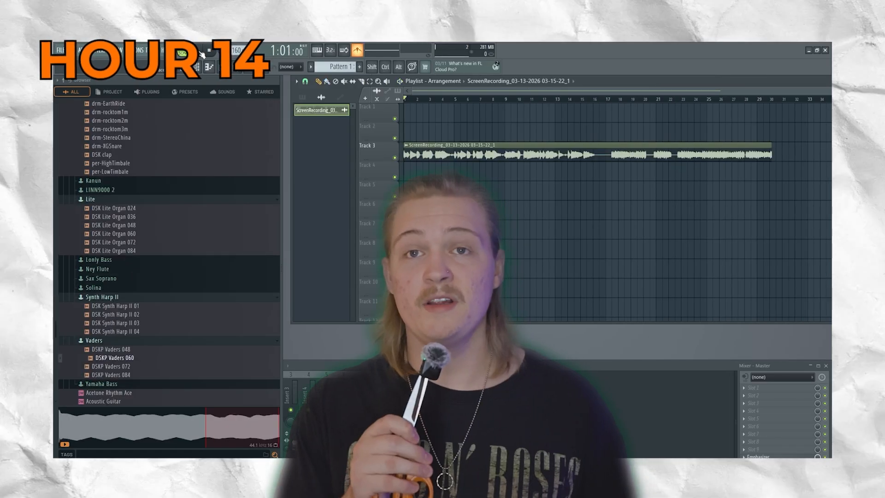
Play the song and listen through the screen-recording audio clips on Track 3.
left_click(202, 54)
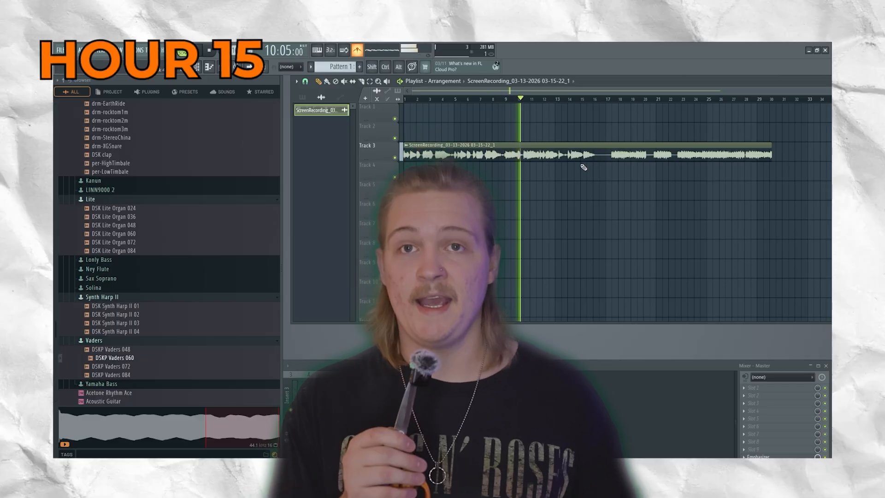
scroll(581, 166, "up", 3)
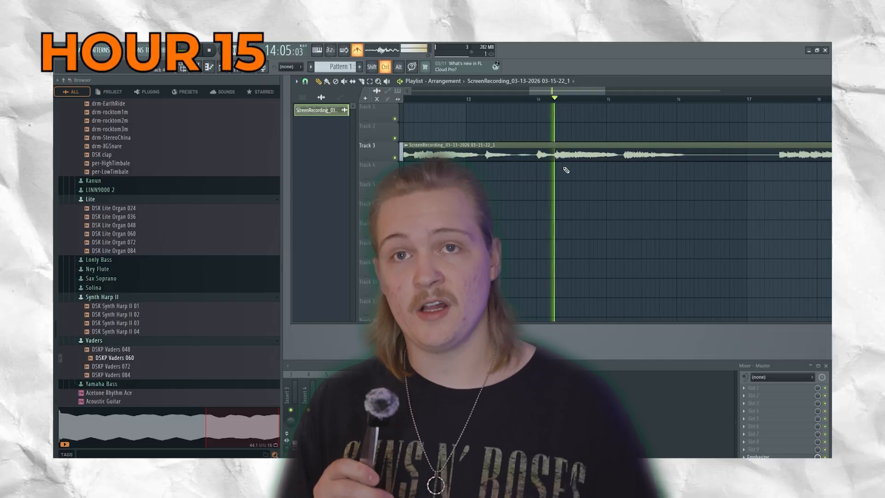
scroll(576, 167, "up", 2)
scroll(590, 166, "down", 3)
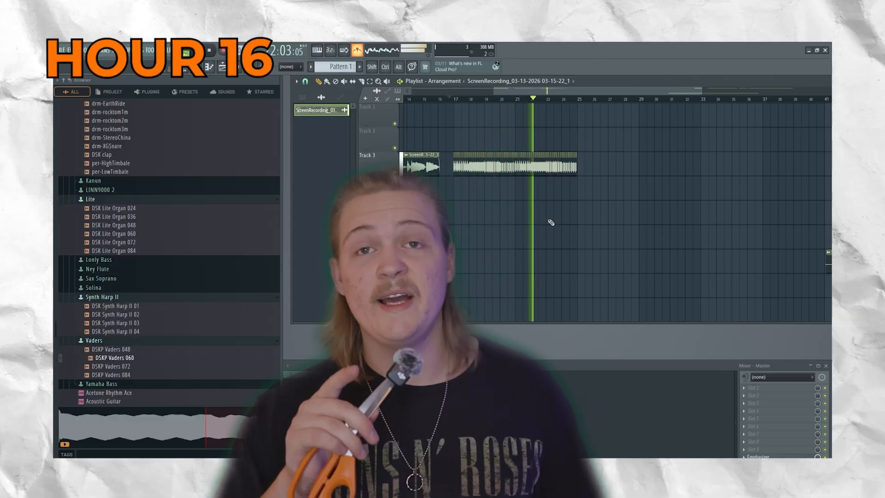
scroll(549, 220, "down", 3)
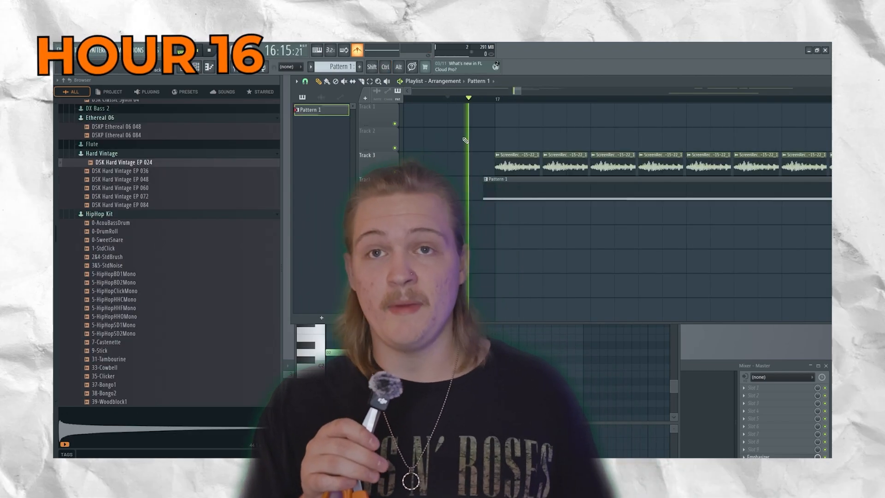
scroll(493, 231, "down", 5)
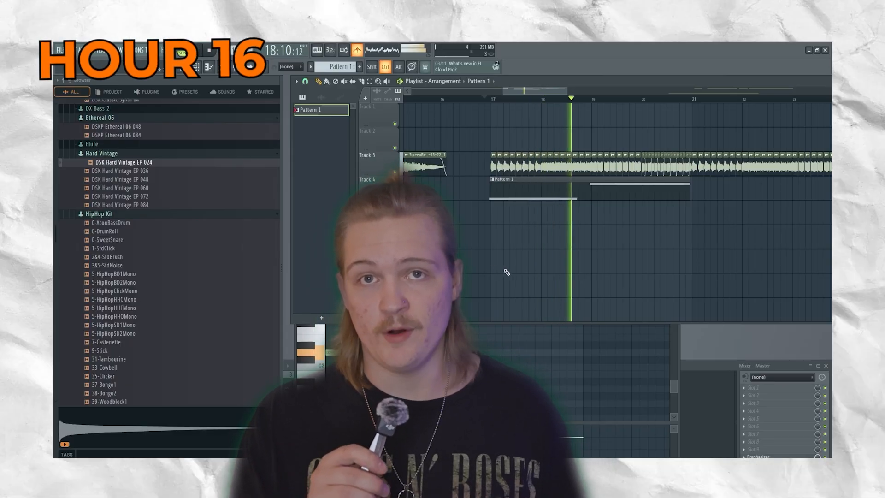
Bring the DSK Hard Vintage EP 024 piano roll to the front.
left_click(526, 347)
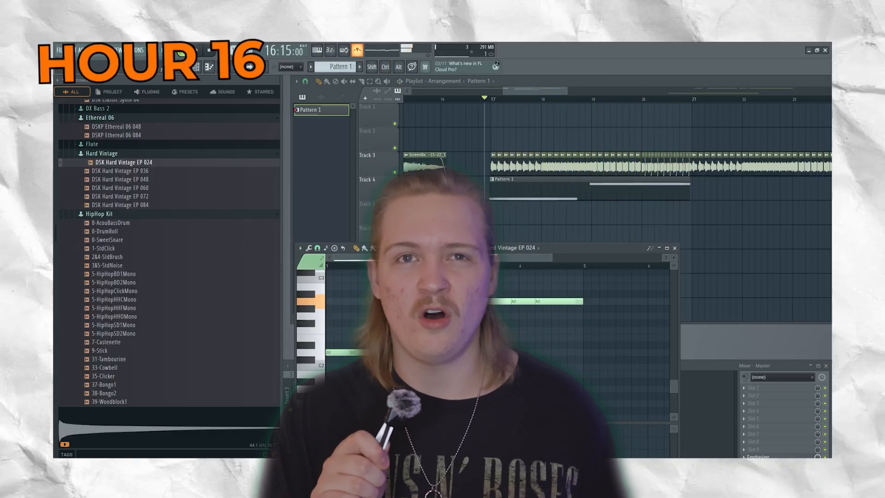
Duplicate the Pattern 1 clip on Track 4 so the copy starts at bar 21, right after the original.
key("space")
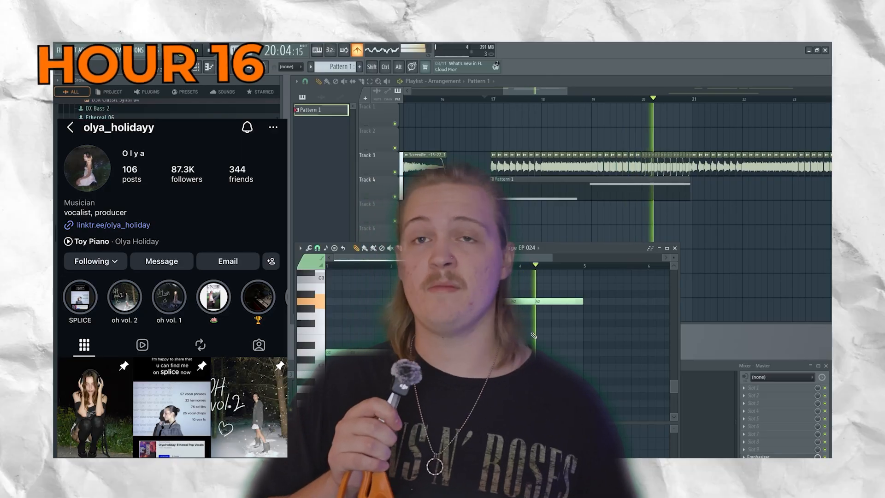
key("space")
scroll(528, 318, "down", 2, "ctrl")
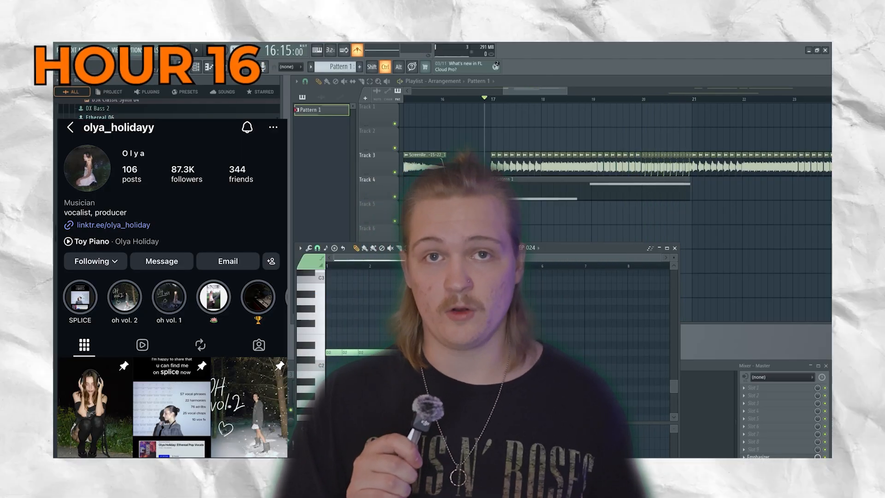
mouse_move(543, 197)
left_mouse_down("ctrl")
mouse_move(710, 202)
mouse_move(625, 208)
left_mouse_up("ctrl")
left_click_drag(591, 190, 792, 198, "shift")
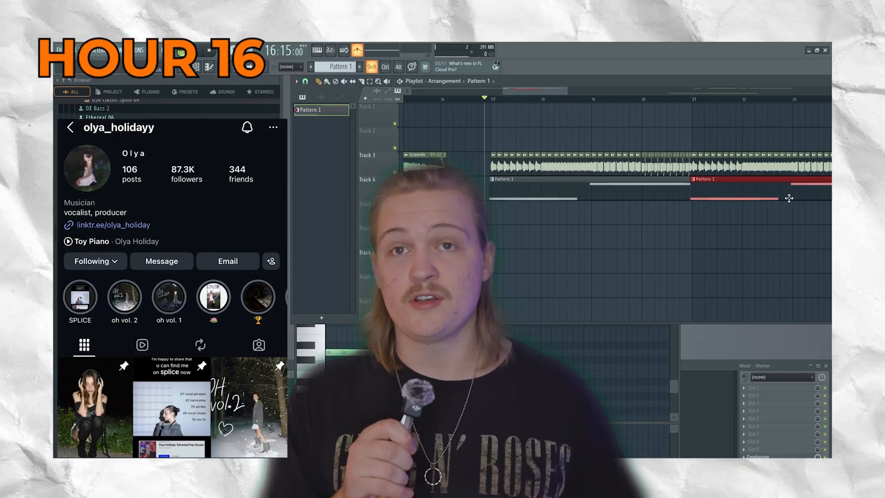
Play the song repeatedly from just before bar 17 to check how Pattern 1 fits the audio on Track 3.
key("space")
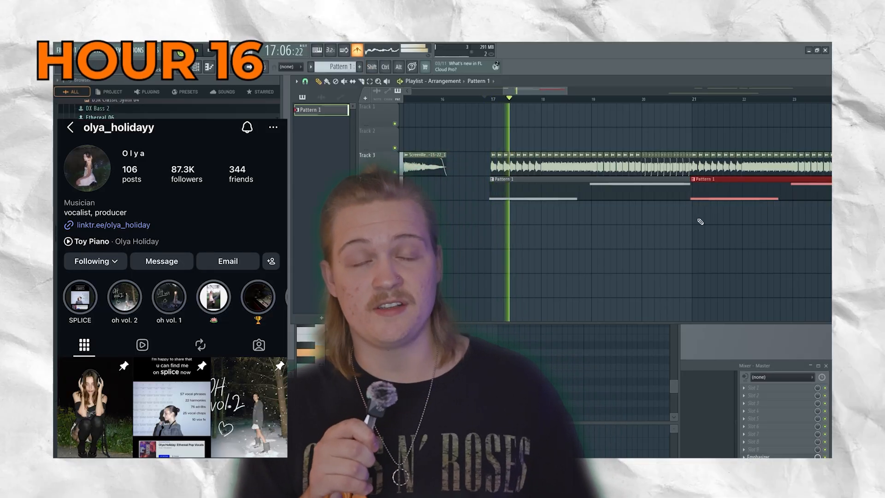
left_click(545, 357)
right_click(549, 359)
key("space")
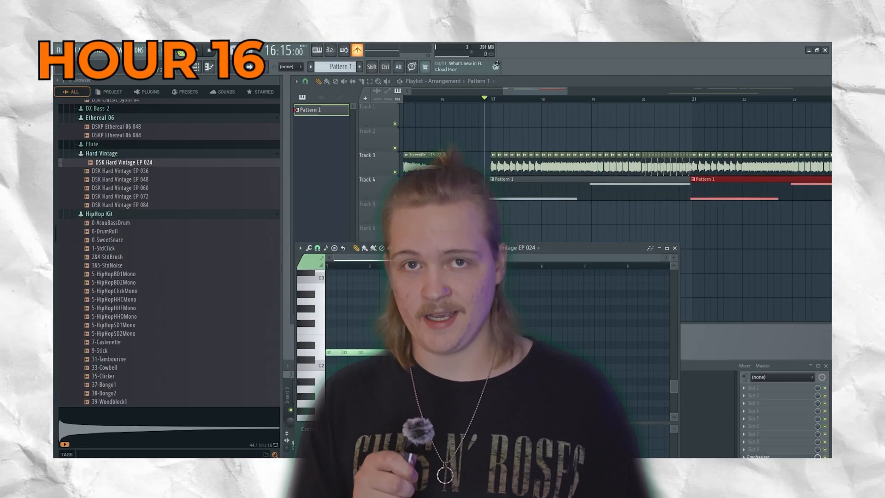
key("space")
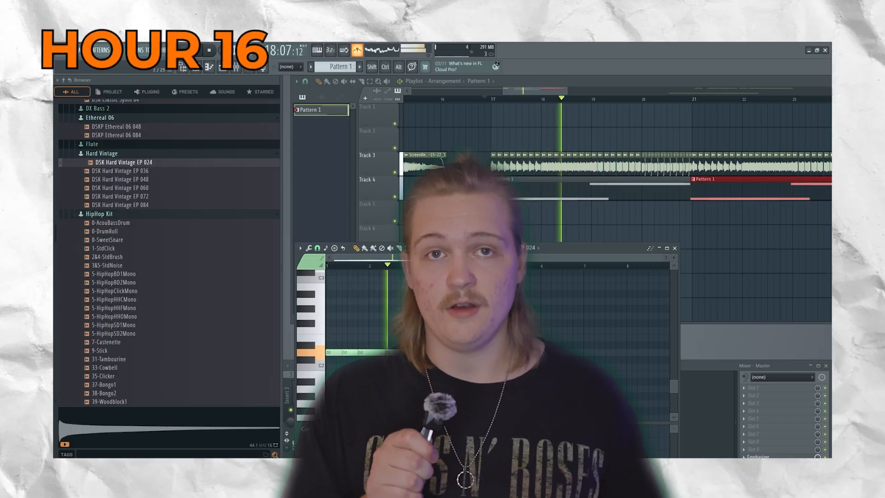
key("space")
key("space")
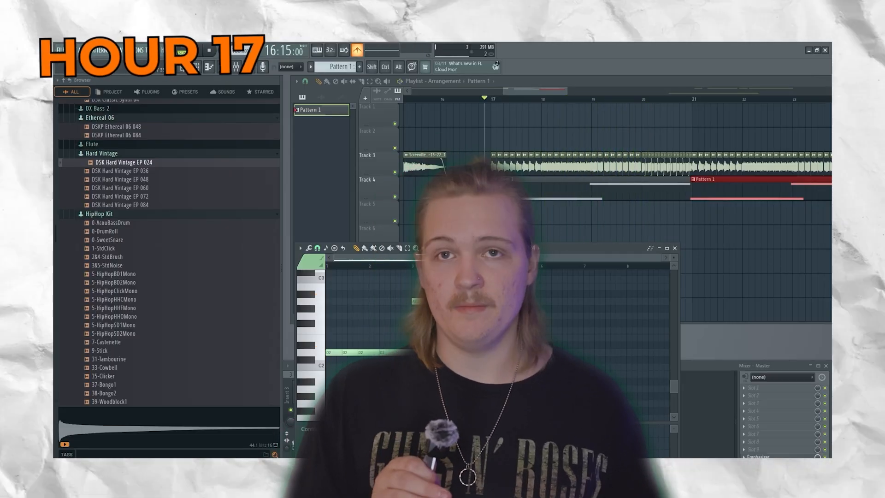
key("space")
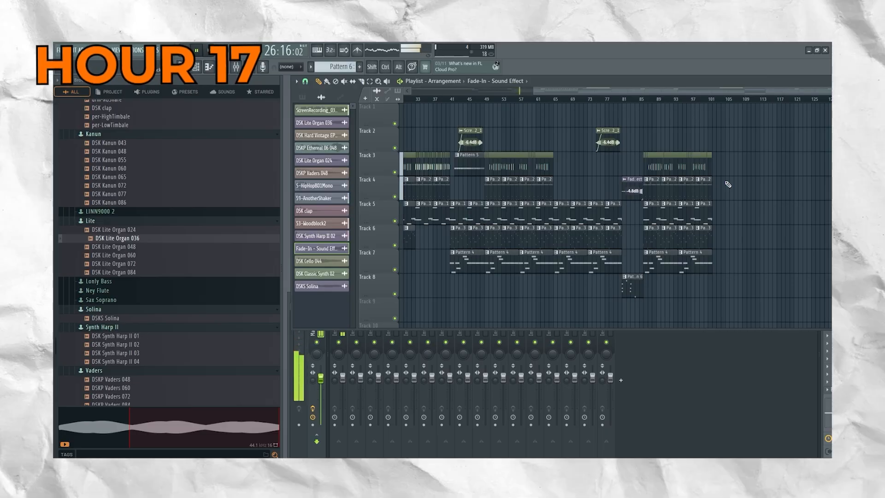
Show the patterns in the picker and give Pattern 1, Pattern 2 and Pattern 3 a random color each.
left_click(302, 97)
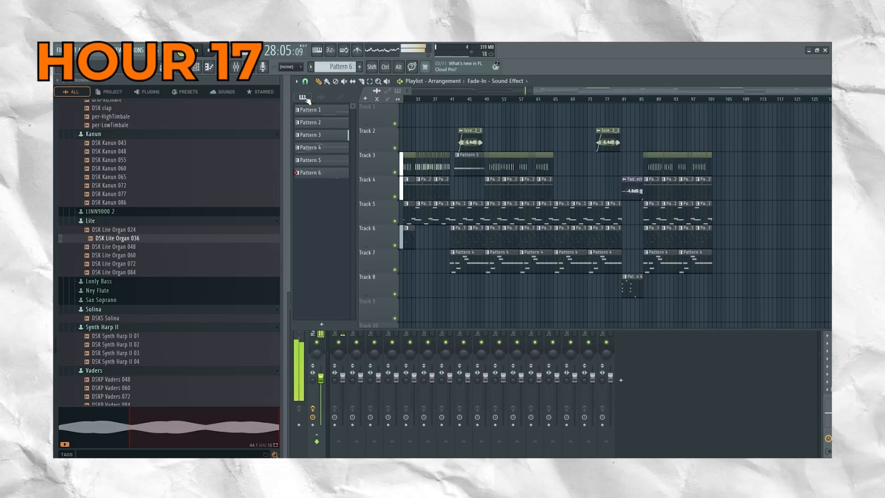
right_click(316, 111)
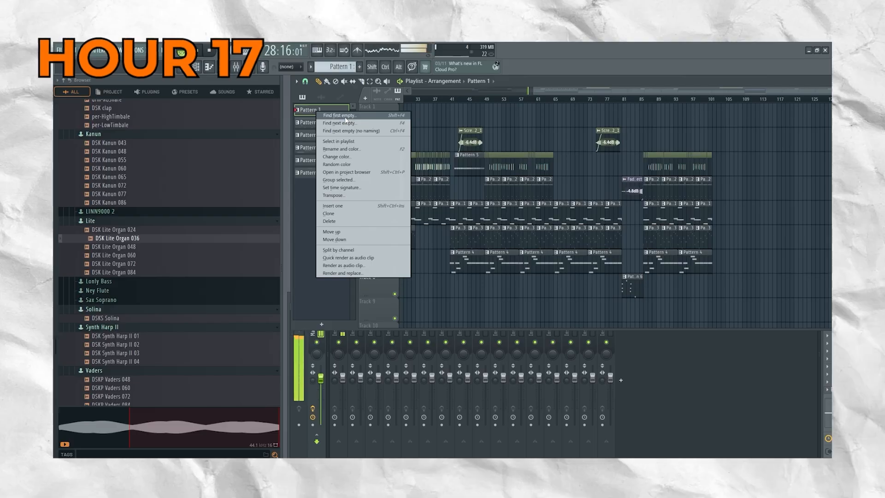
left_click(337, 164)
right_click(321, 123)
left_click(341, 177)
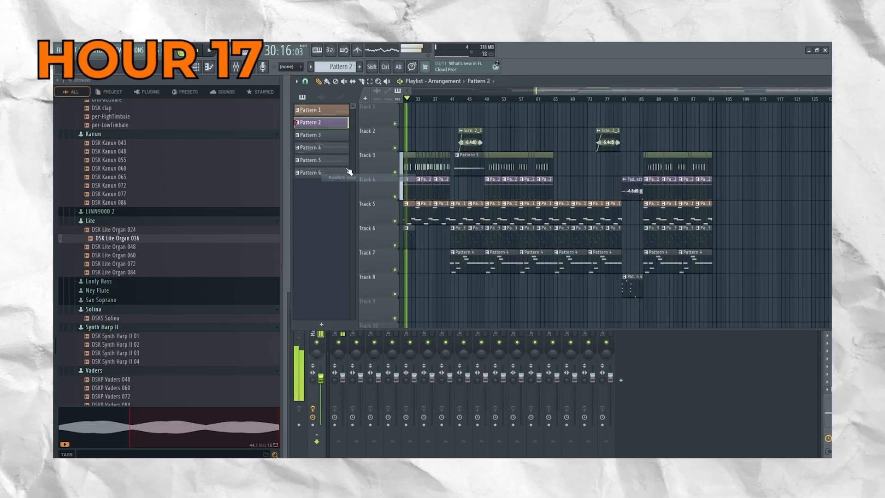
right_click(327, 138)
left_click(347, 191)
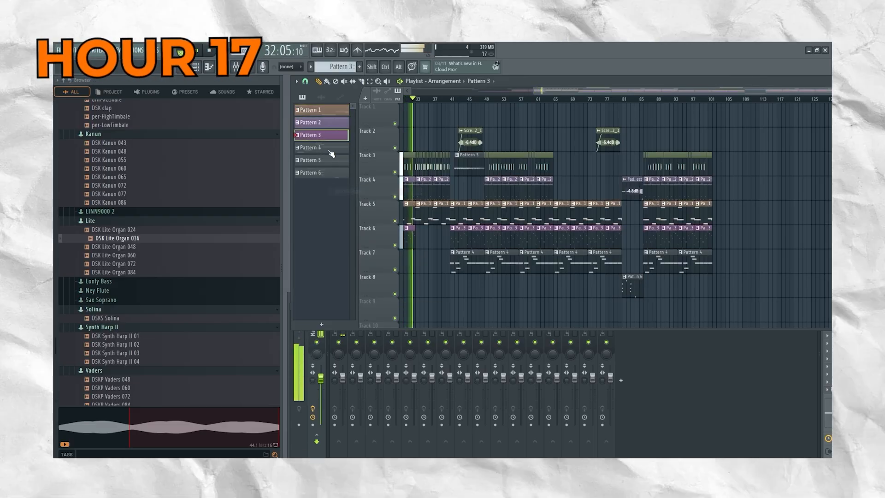
Apply random colors to Pattern 4, Pattern 5 and Pattern 6.
right_click(327, 148)
left_click(354, 199)
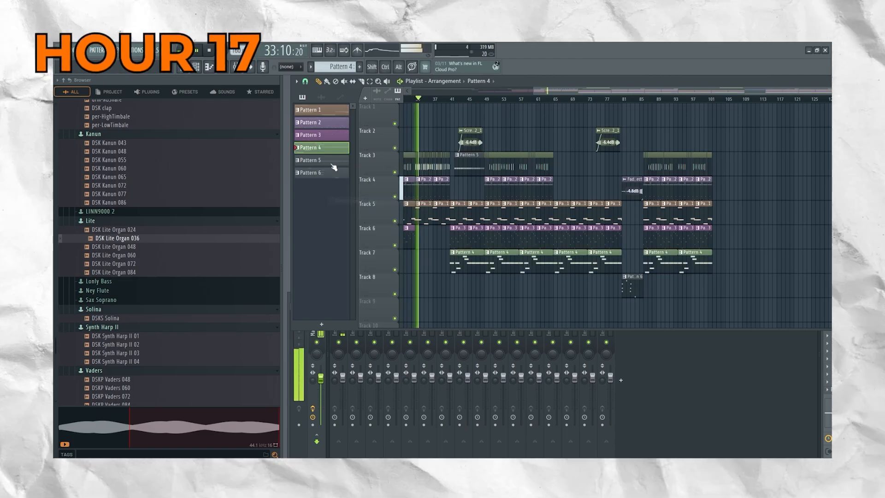
right_click(330, 162)
left_click(351, 215)
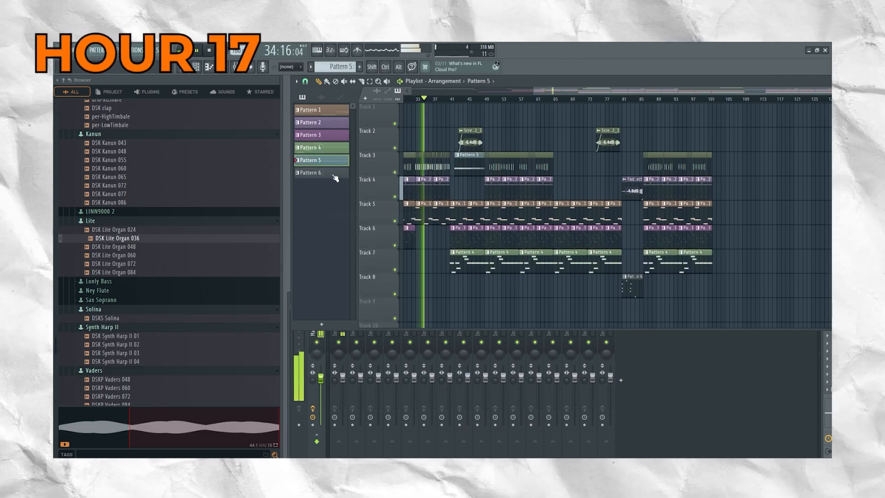
right_click(331, 175)
left_click(353, 227)
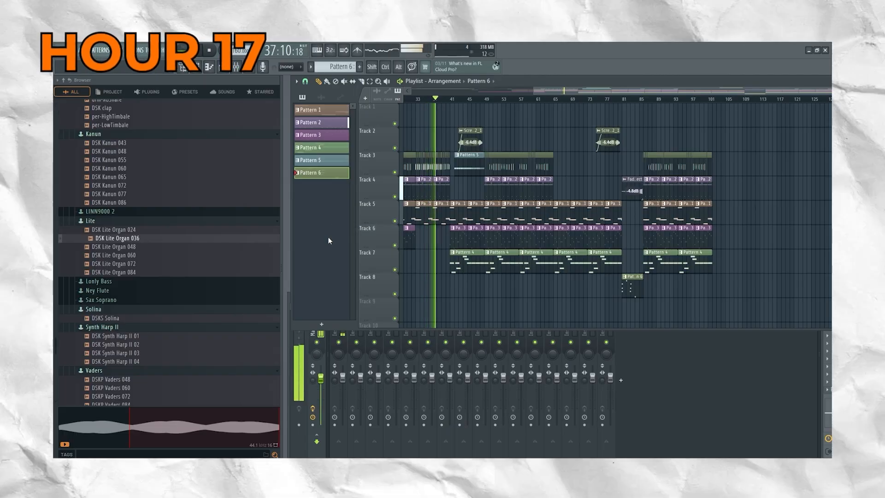
Re-roll the random color of Pattern 6 twice.
right_click(325, 173)
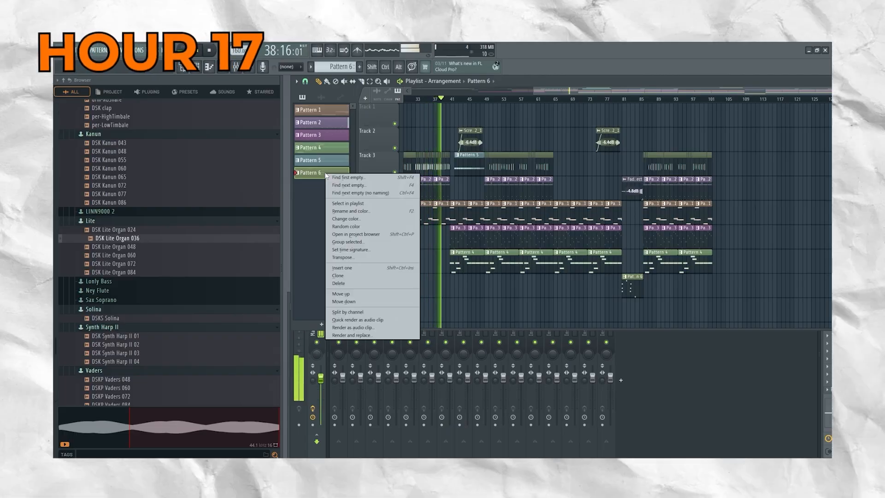
left_click(353, 226)
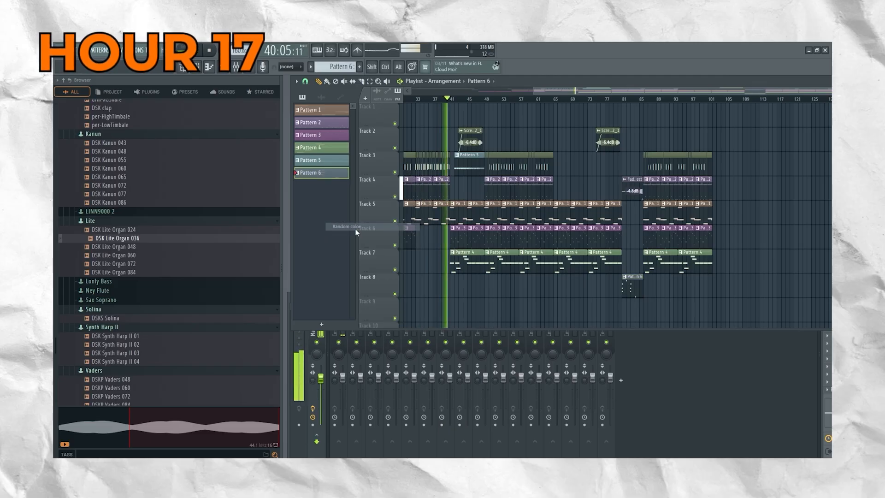
right_click(322, 174)
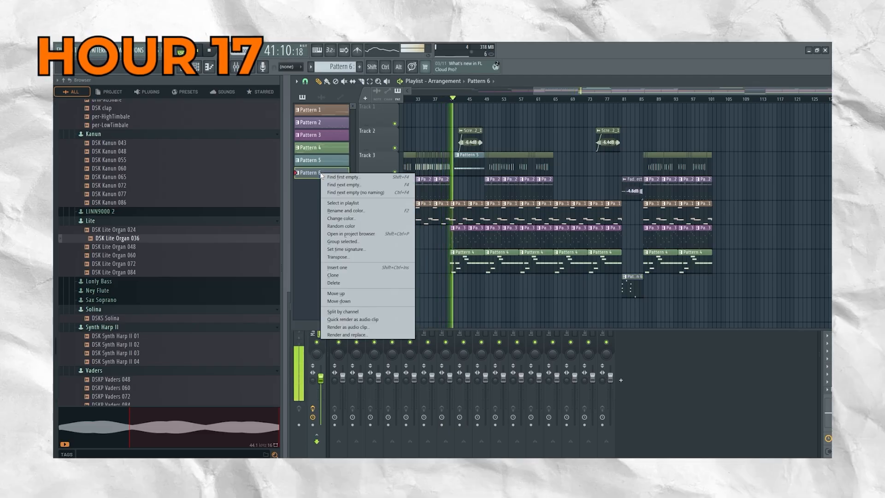
left_click(359, 227)
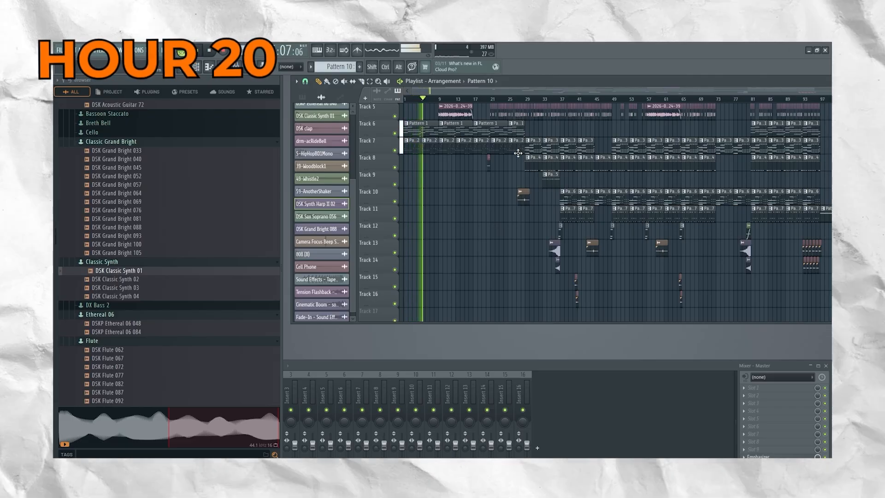
Follow the playing arrangement through its closing section and examine the clips on Tracks 5 to 16.
left_click_drag(509, 92, 548, 95)
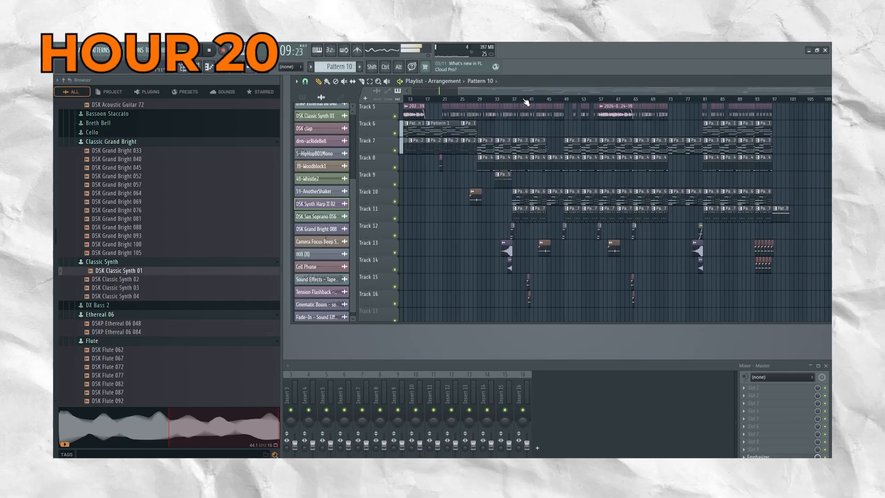
left_click_drag(522, 92, 533, 92)
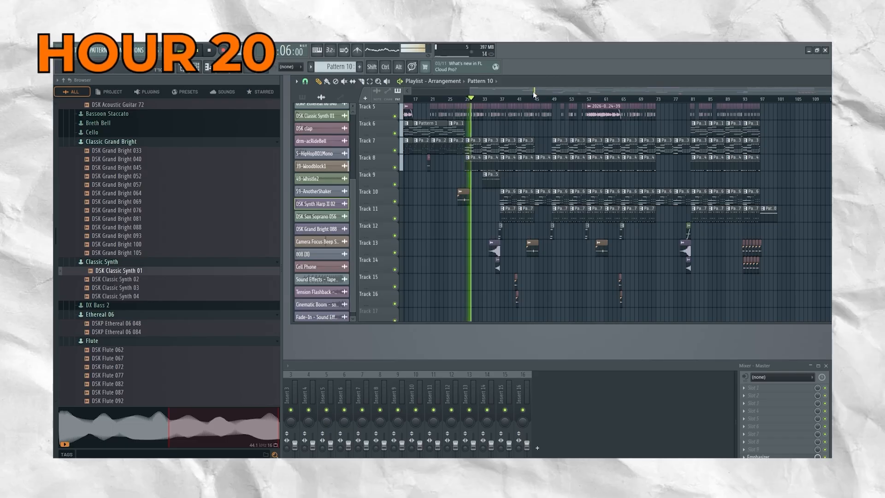
left_click_drag(533, 92, 594, 107)
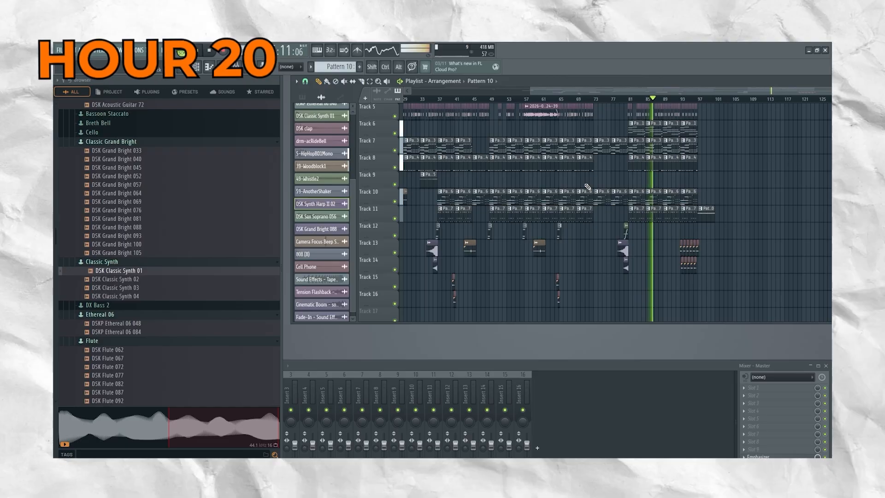
scroll(534, 172, "up", 2)
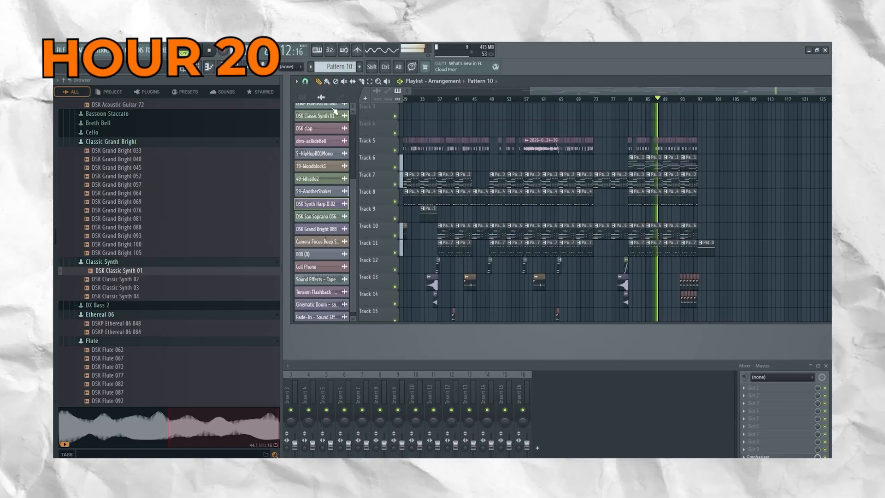
scroll(320, 120, "up", 4)
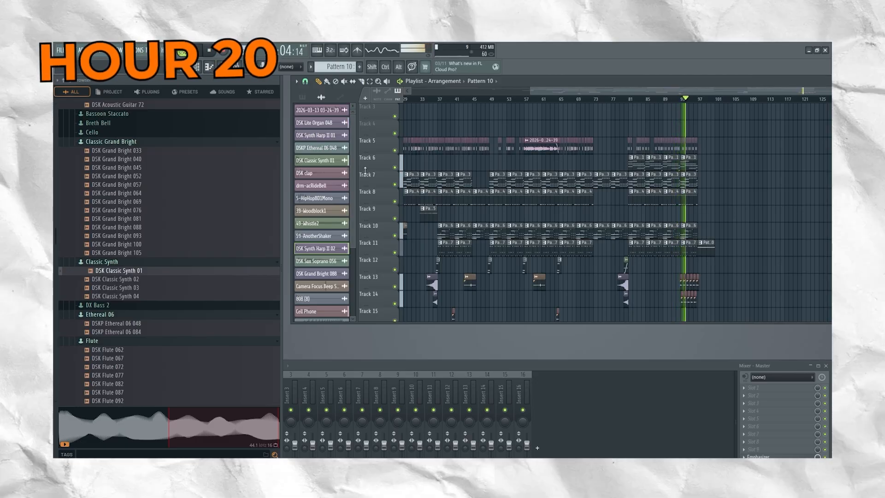
Switch the picker from audio channels to patterns and select Pattern 1.
left_click(328, 126)
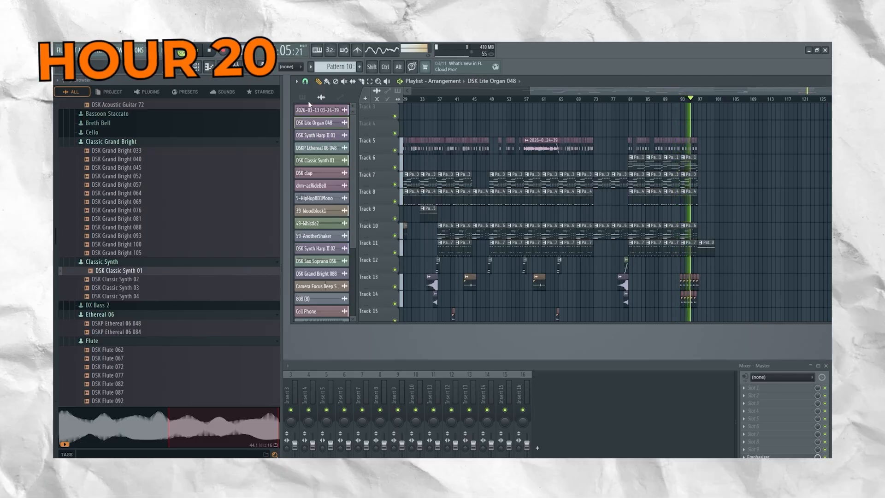
left_click(303, 98)
left_click(322, 113)
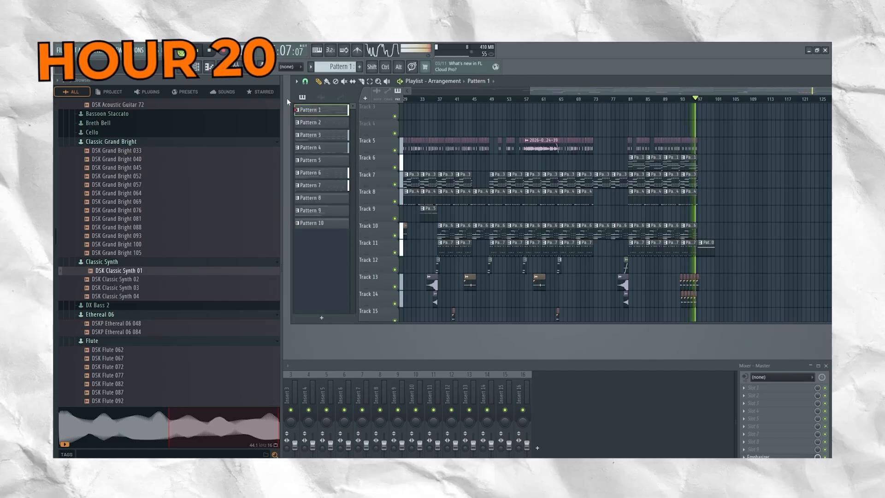
left_click(210, 68)
Play the LIL GIN RED DOT arrangement and examine its clips on Tracks 4 to 13 up to the final section.
scroll(545, 281, "down", 2)
scroll(544, 281, "down", 4)
left_click_drag(574, 229, 589, 120)
key("space")
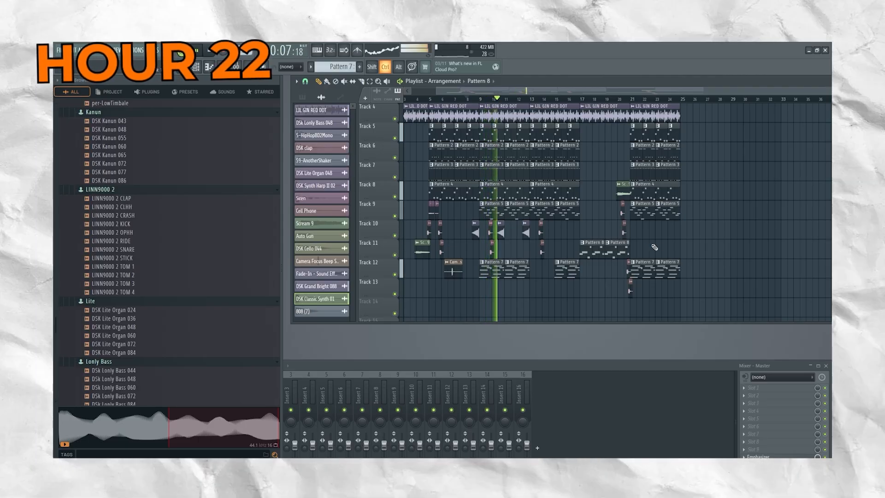
scroll(661, 245, "down", 1)
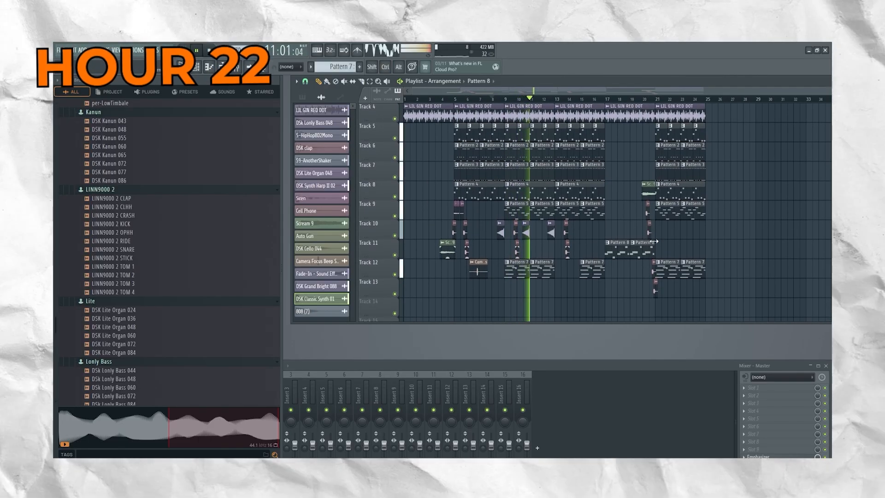
left_click_drag(566, 92, 631, 101)
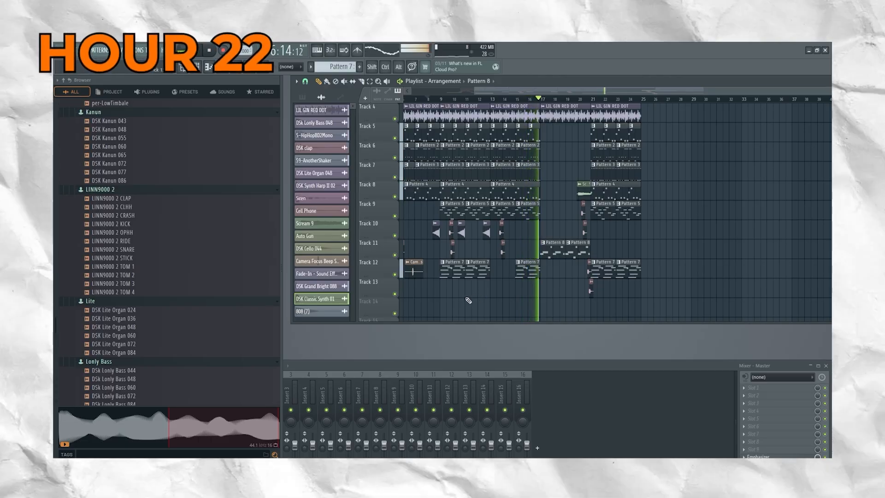
scroll(498, 284, "down", 1)
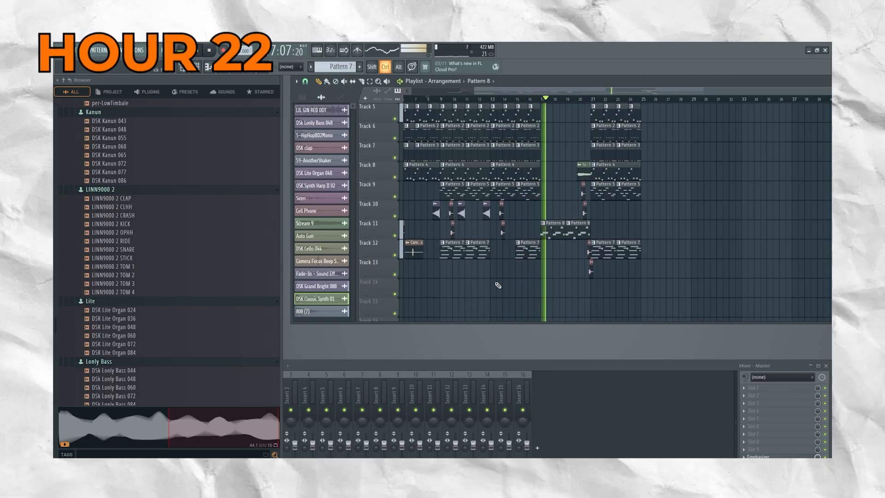
scroll(498, 284, "left", 3)
left_click_drag(602, 92, 691, 181)
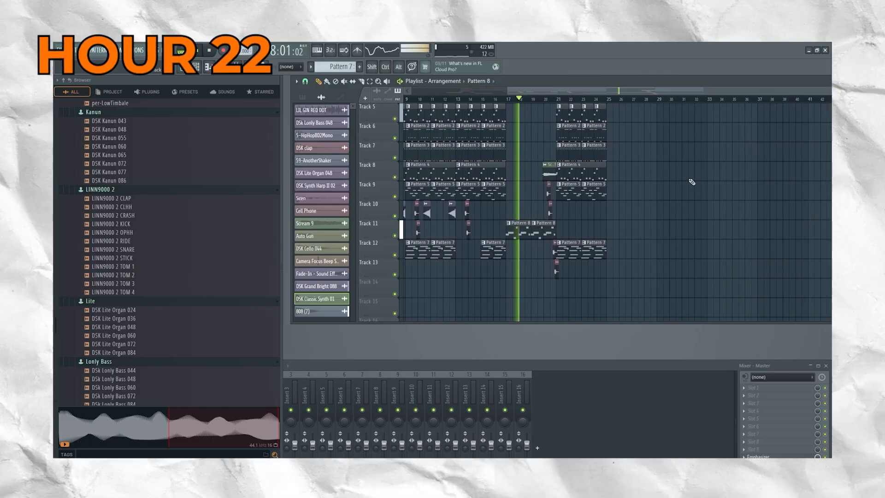
scroll(652, 217, "up", 2)
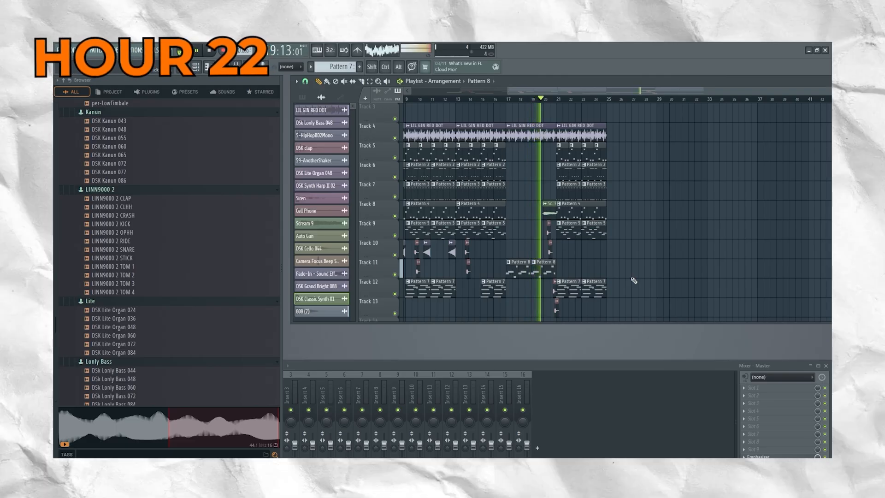
scroll(626, 278, "down", 1)
scroll(617, 282, "up", 1)
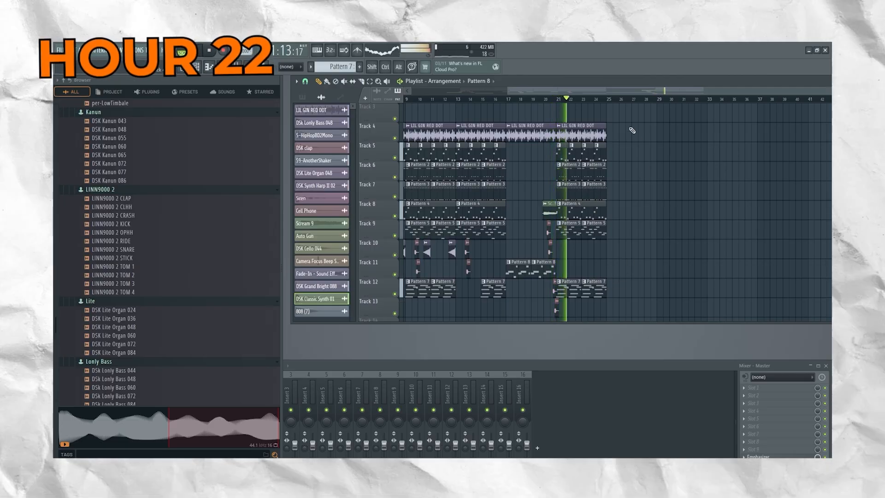
Duplicate the closing section's audio and pattern clips from bars 21–25 on Tracks 4 to 12, with the copies starting at bar 25.
left_click_drag(617, 121, 558, 323)
key("ctrl+b")
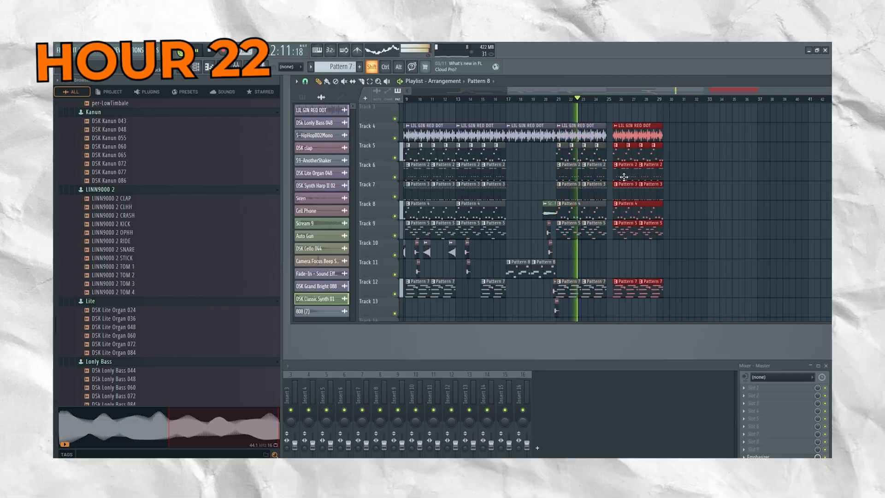
left_click(692, 214)
right_click(696, 215)
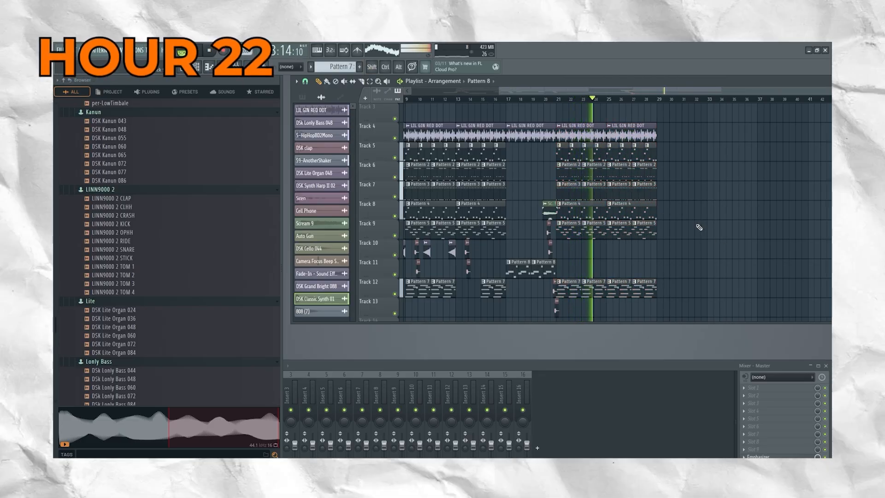
left_click_drag(665, 93, 757, 131)
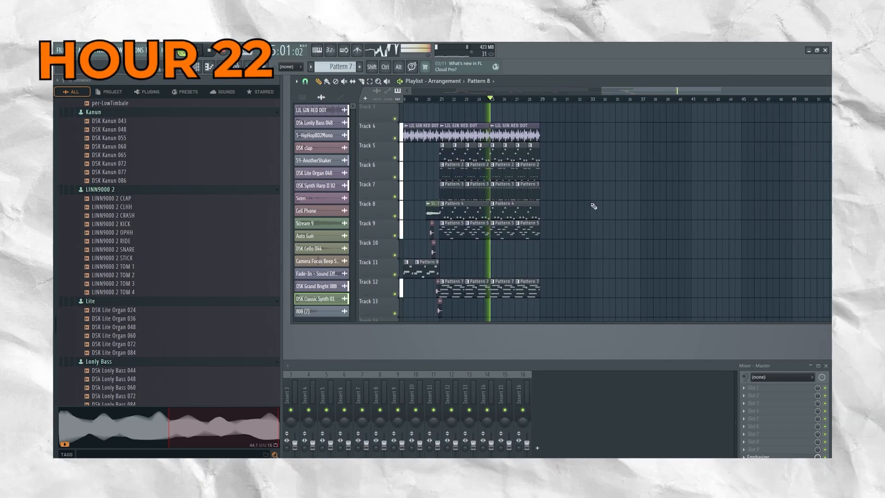